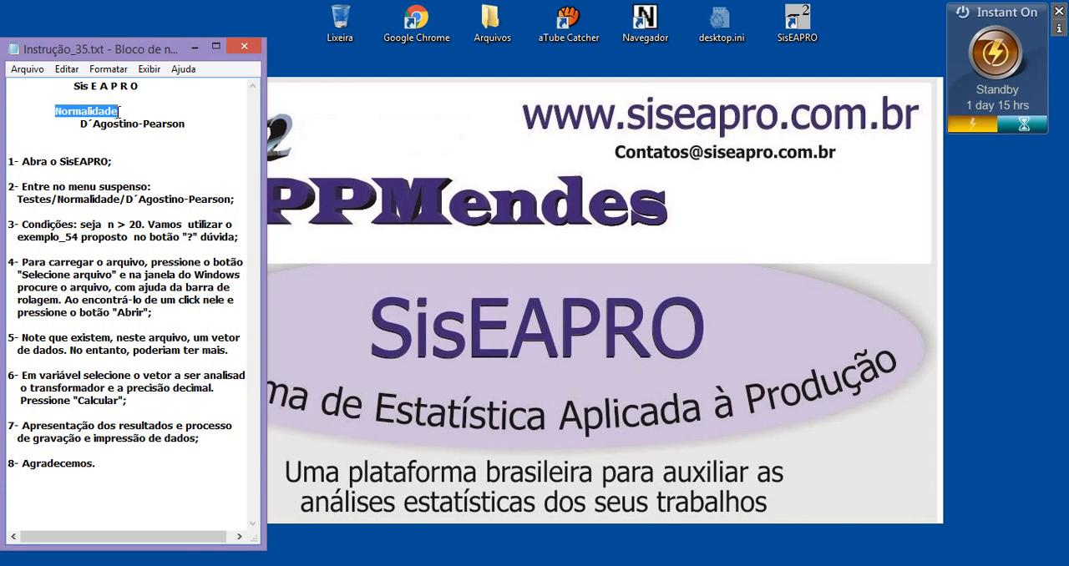
# Review the heading and first item of the instruction notes and launch SisEAPRO.
pyautogui.moveTo(80, 123); pyautogui.dragTo(187, 124)
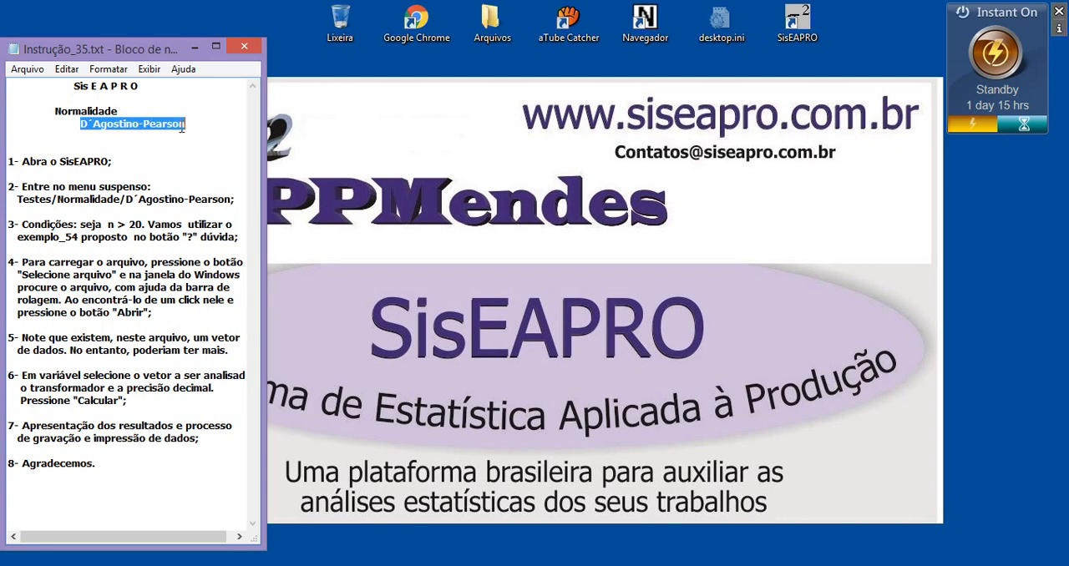
pyautogui.moveTo(75, 86); pyautogui.dragTo(132, 87)
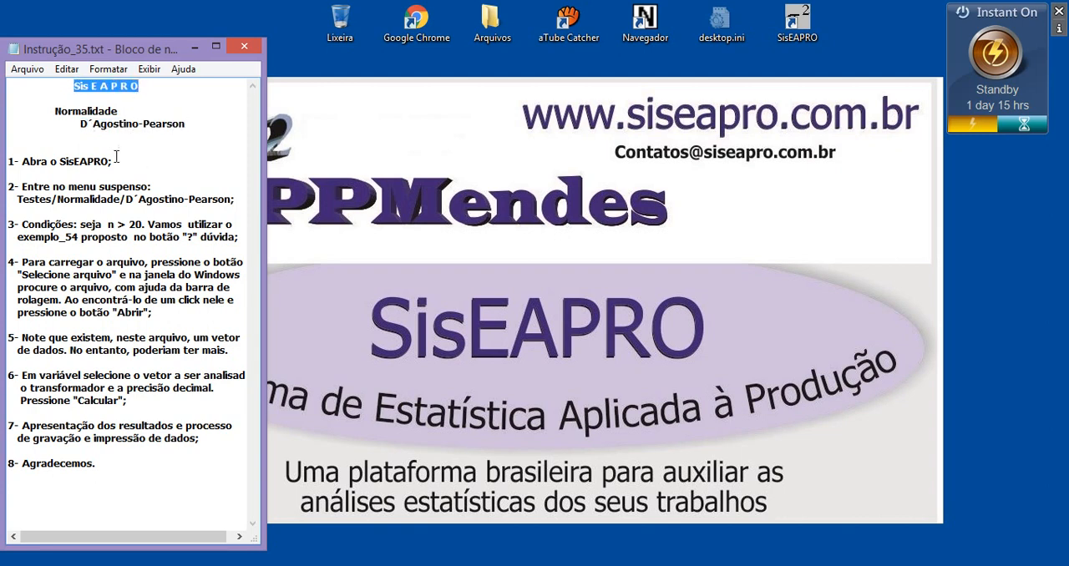
pyautogui.moveTo(41, 161); pyautogui.dragTo(98, 162)
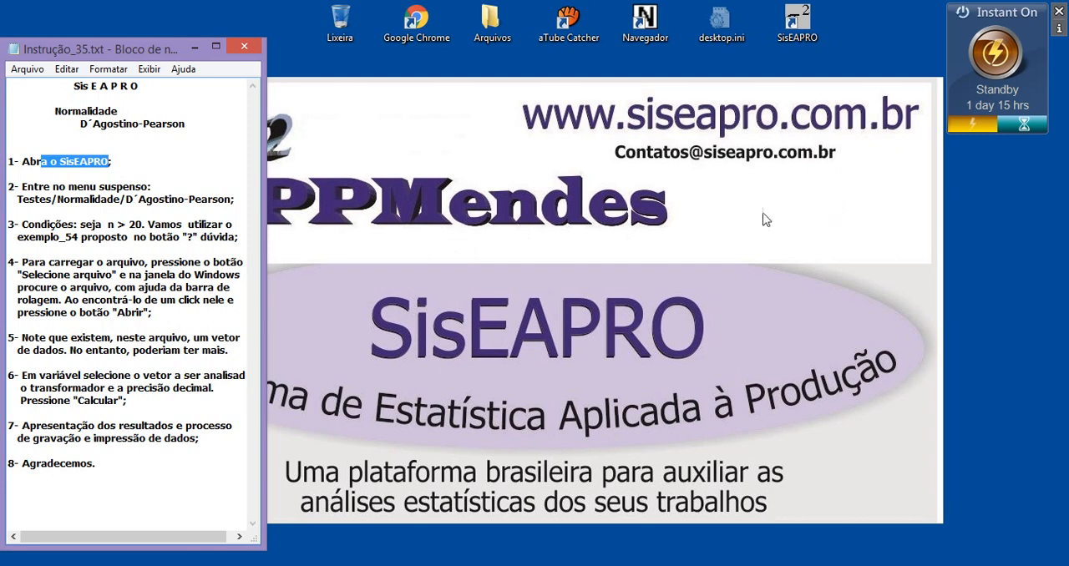
pyautogui.doubleClick(804, 27)
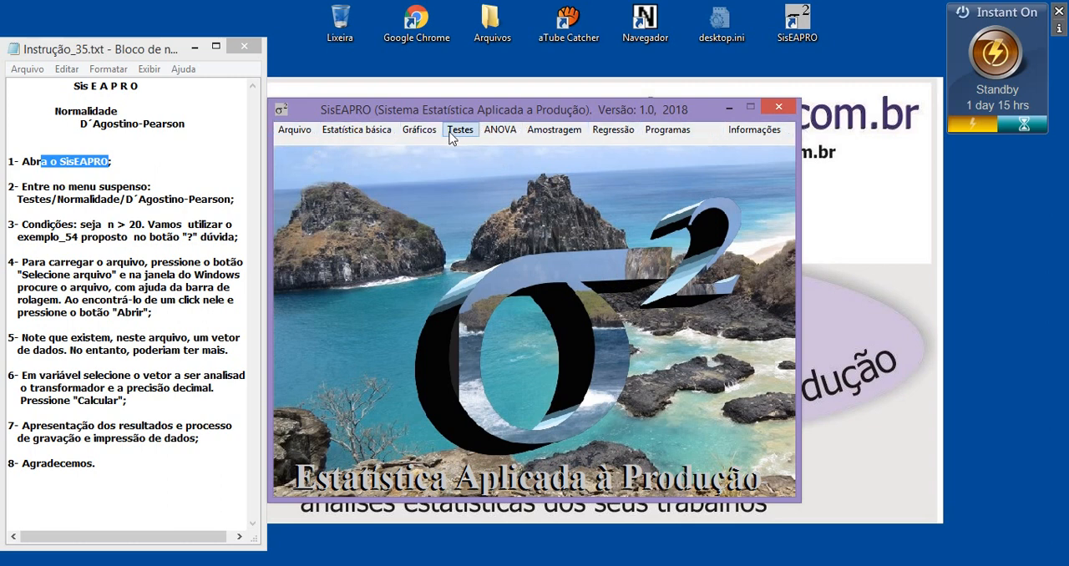
pyautogui.click(292, 134)
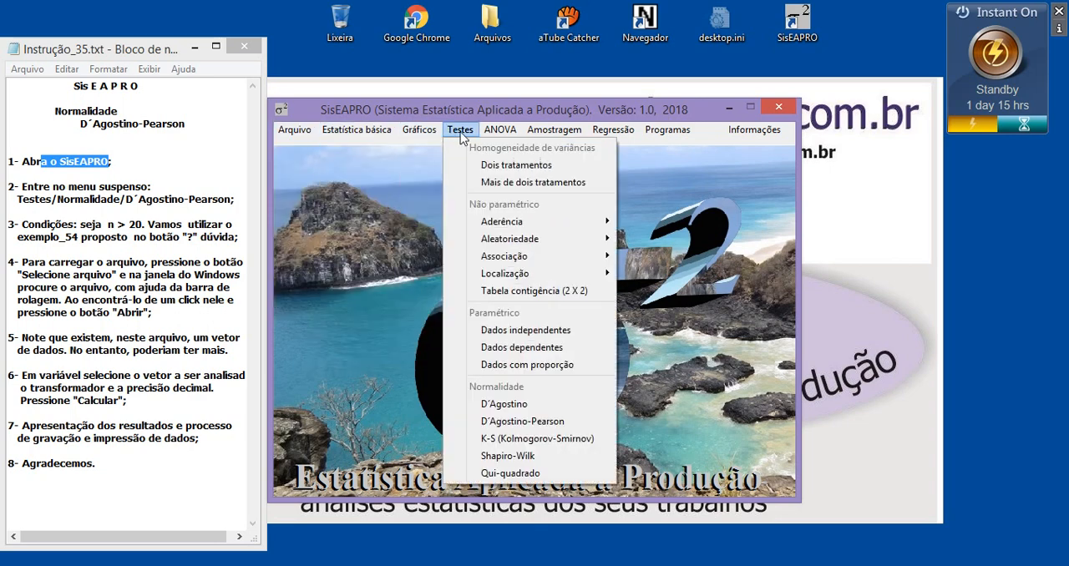
pyautogui.moveTo(533, 139)
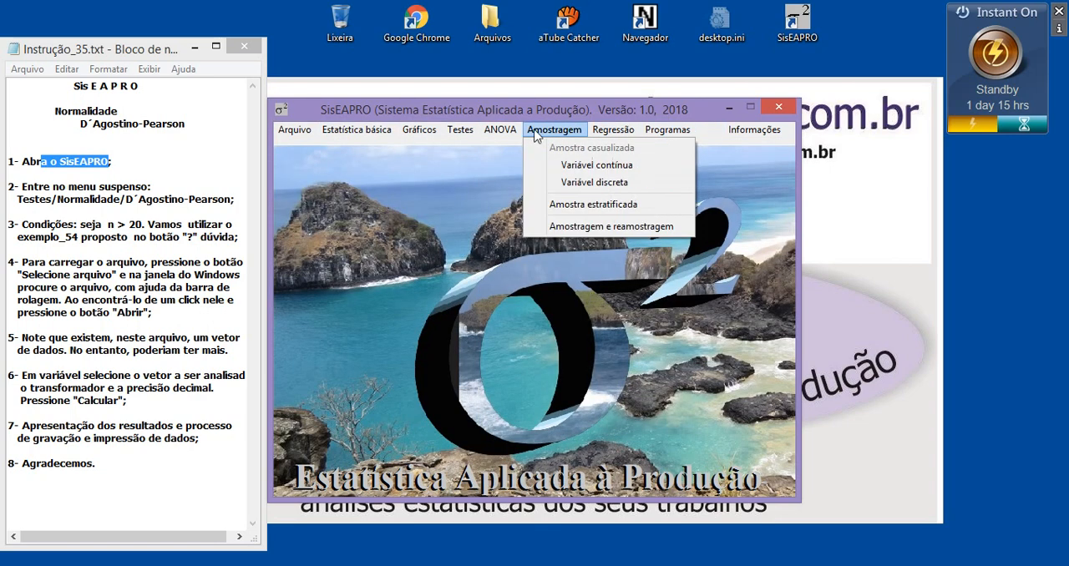
pyautogui.moveTo(428, 135)
pyautogui.moveTo(373, 132)
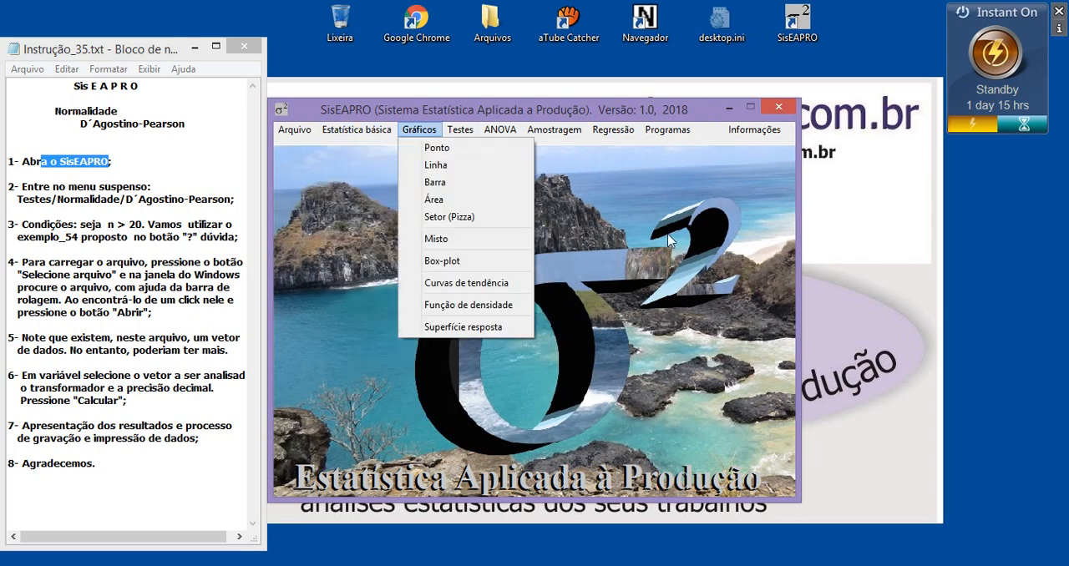
pyautogui.click(419, 132)
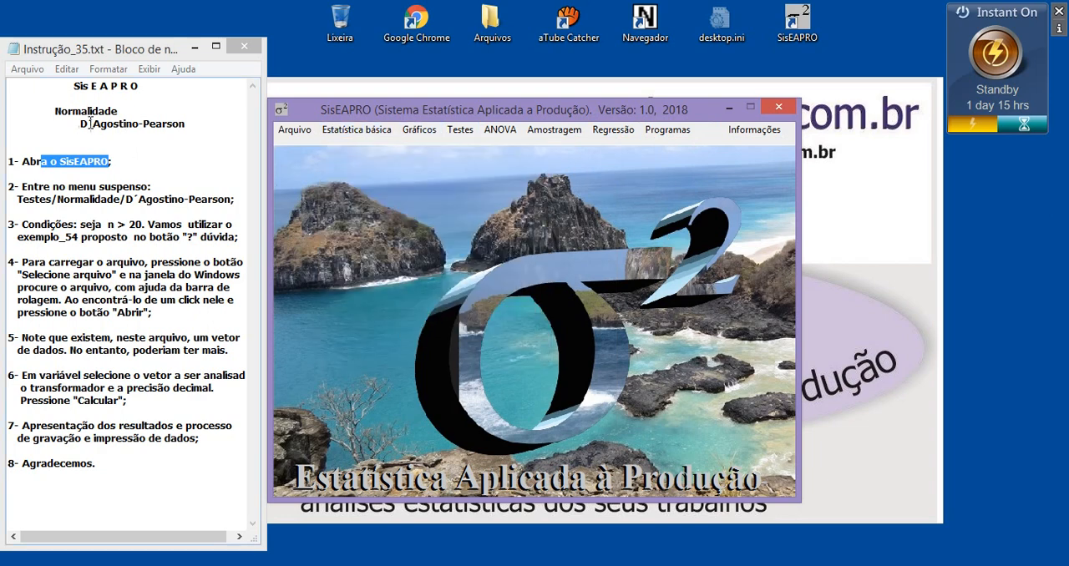
# Check the test path in the instruction notes and open the D´Agostino-Pearson normality test in SisEAPRO.
pyautogui.moveTo(82, 123); pyautogui.dragTo(181, 122)
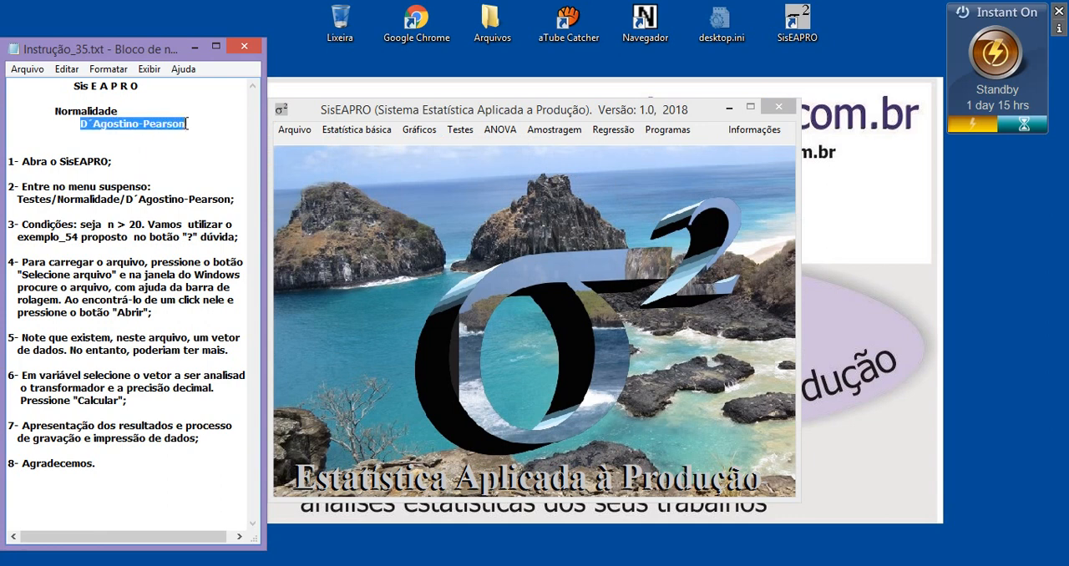
pyautogui.moveTo(53, 198); pyautogui.dragTo(18, 199)
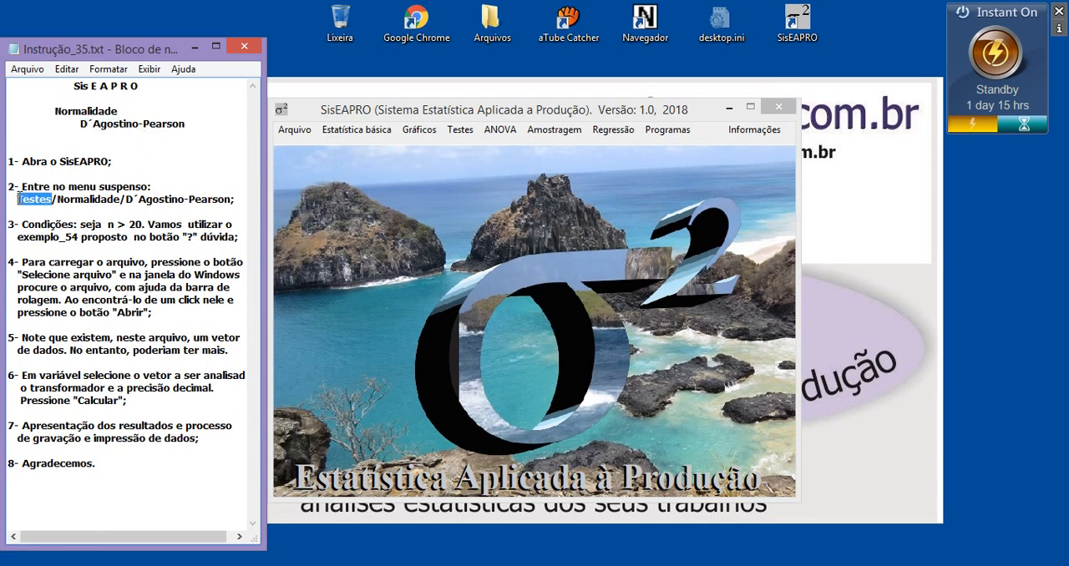
pyautogui.click(126, 199)
pyautogui.click(461, 132)
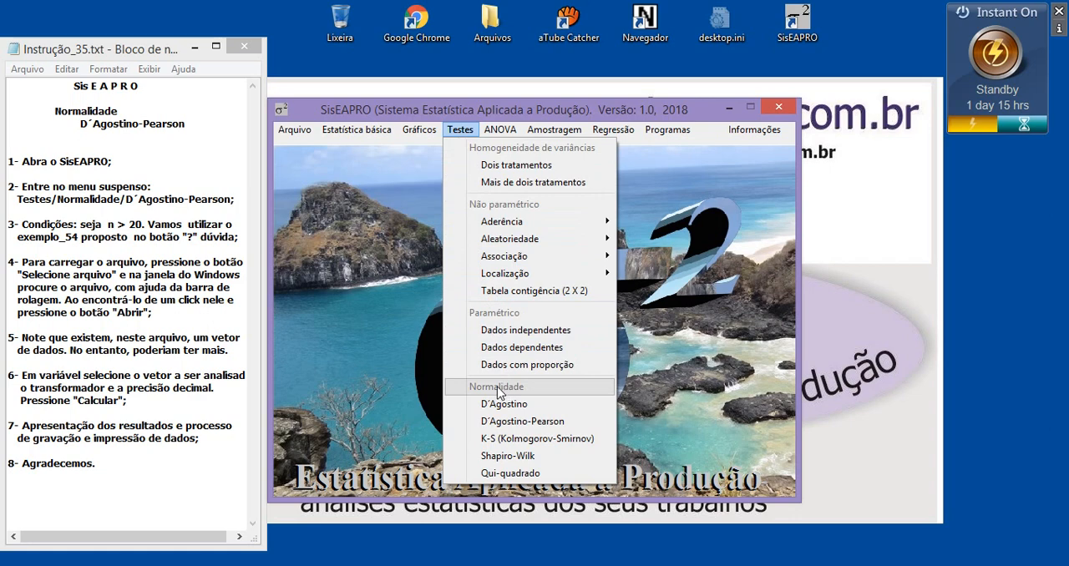
pyautogui.click(539, 422)
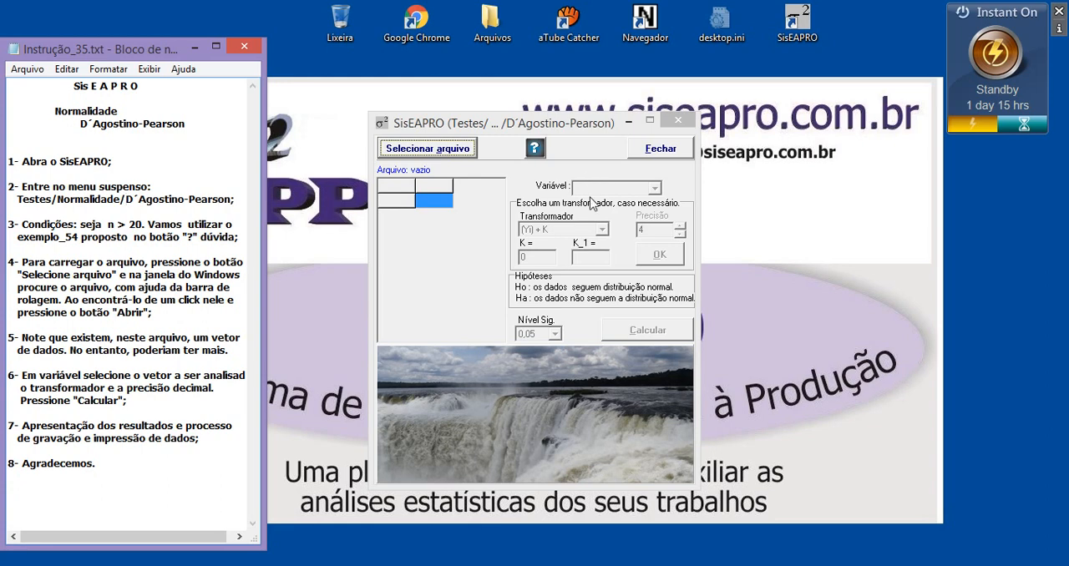
# Read the D´Agostino-Pearson test's help text and the notes for the sample-size condition and example file, and close the help.
pyautogui.click(534, 153)
pyautogui.moveTo(502, 92); pyautogui.dragTo(554, 99)
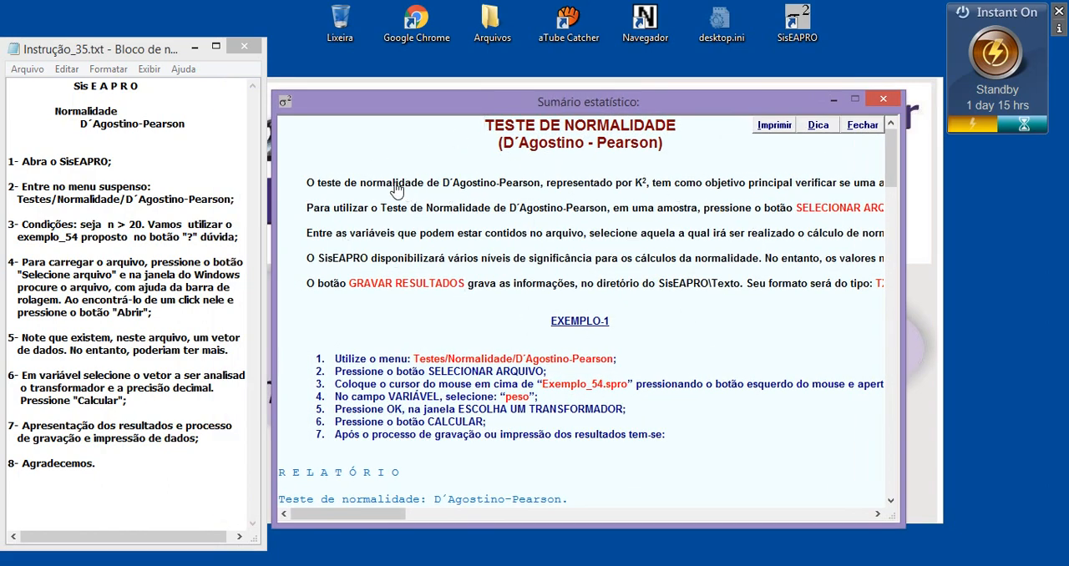
pyautogui.moveTo(393, 183); pyautogui.dragTo(665, 212)
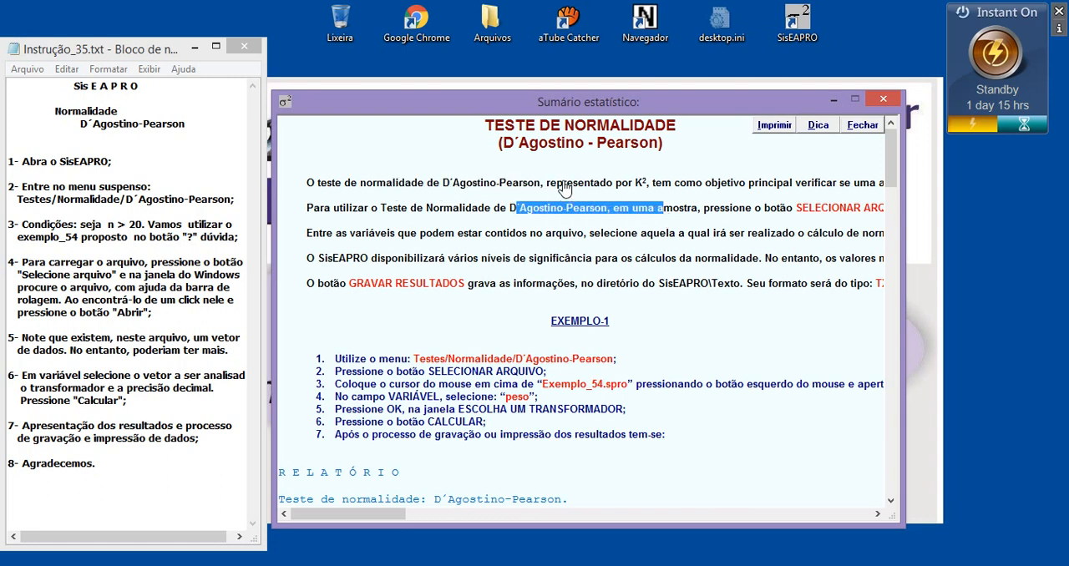
pyautogui.click(599, 234)
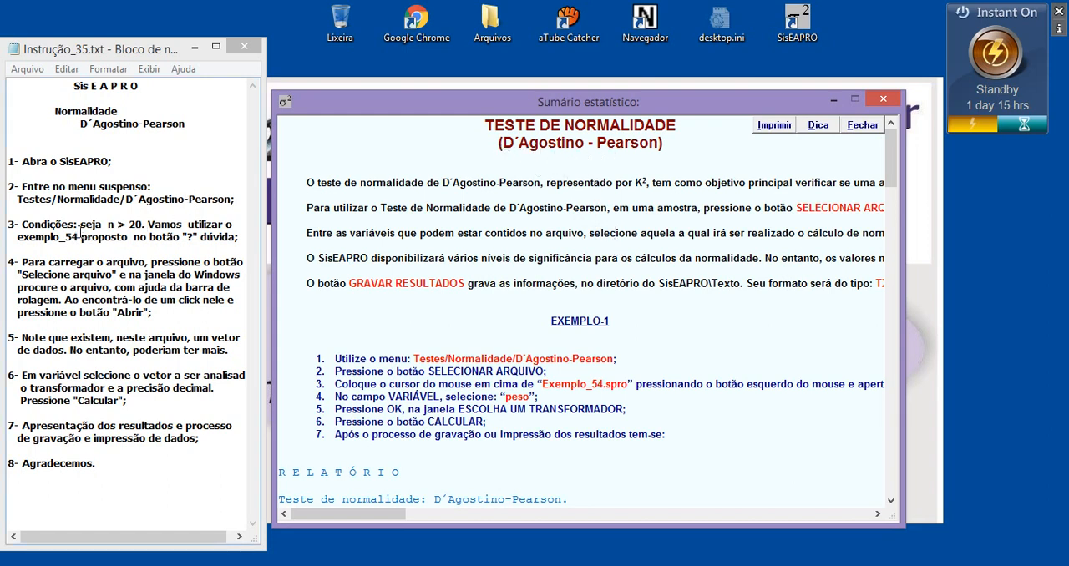
pyautogui.doubleClick(110, 224)
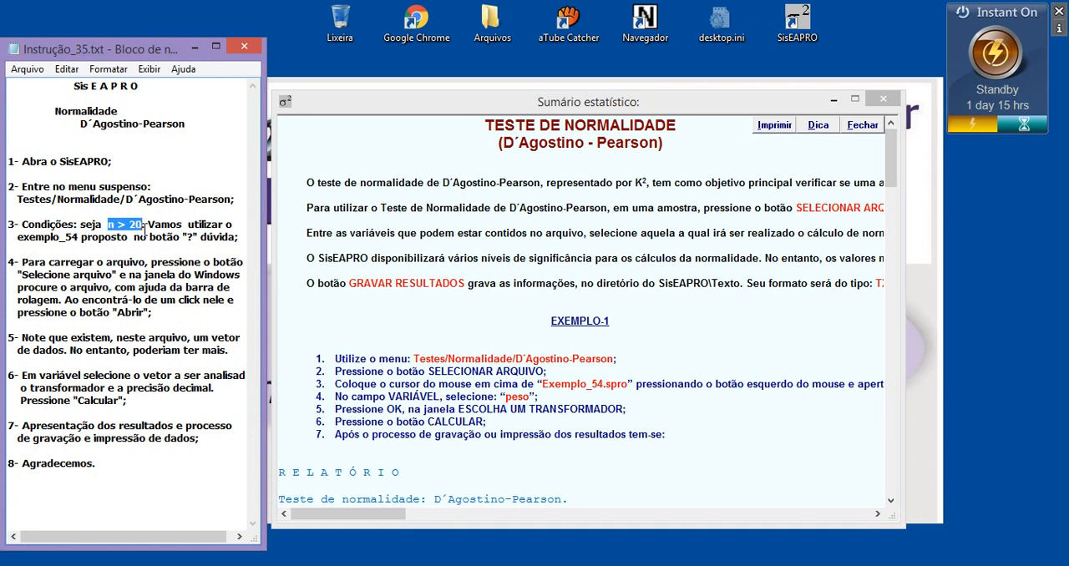
pyautogui.click(613, 227)
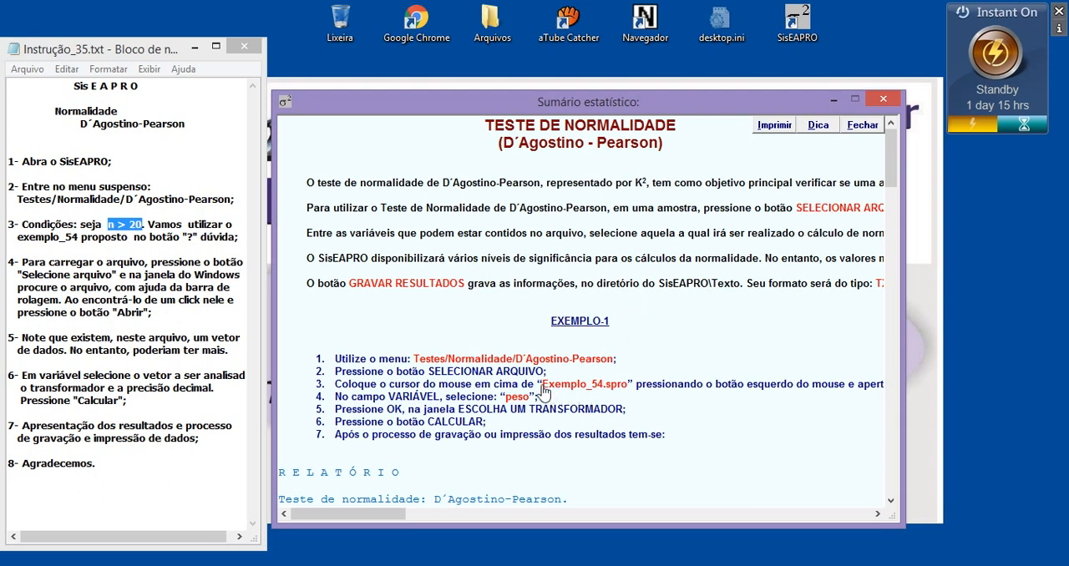
pyautogui.moveTo(544, 390); pyautogui.dragTo(630, 398)
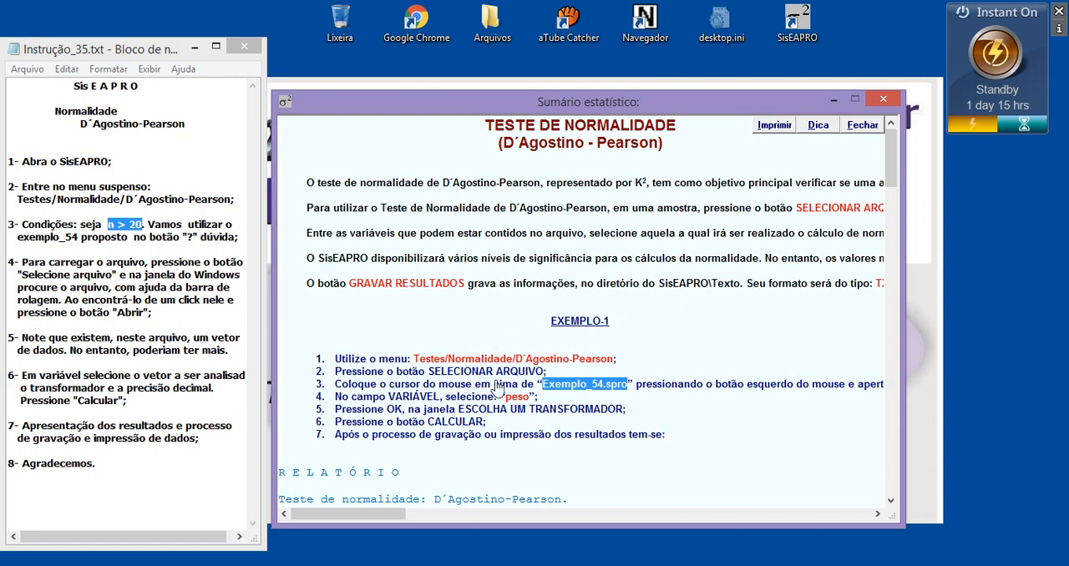
pyautogui.click(890, 102)
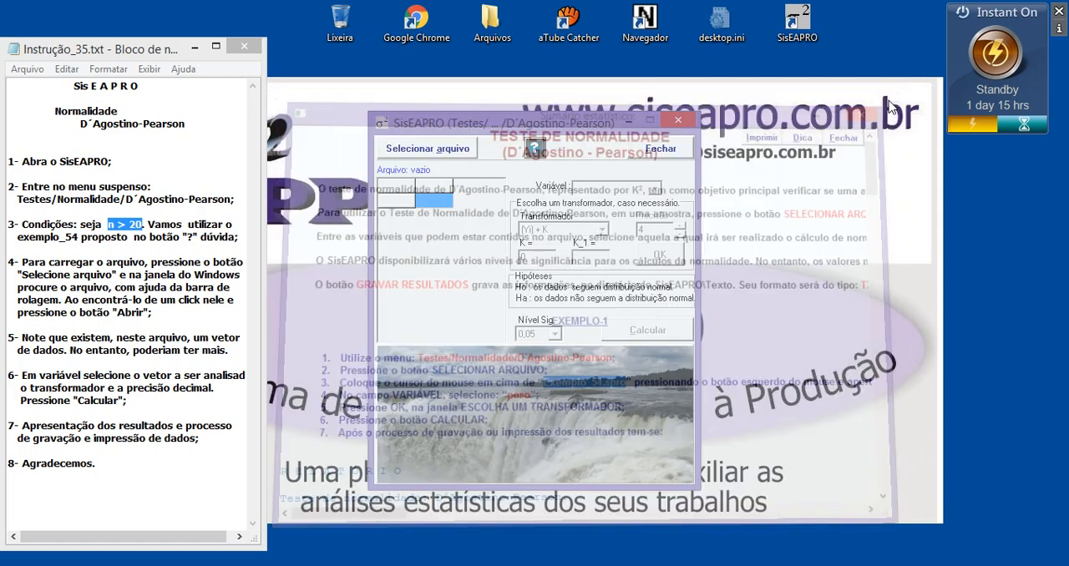
# Load the data file Exemplo_54.spro from the Dados folder into the D´Agostino-Pearson test.
pyautogui.moveTo(127, 238); pyautogui.dragTo(50, 237)
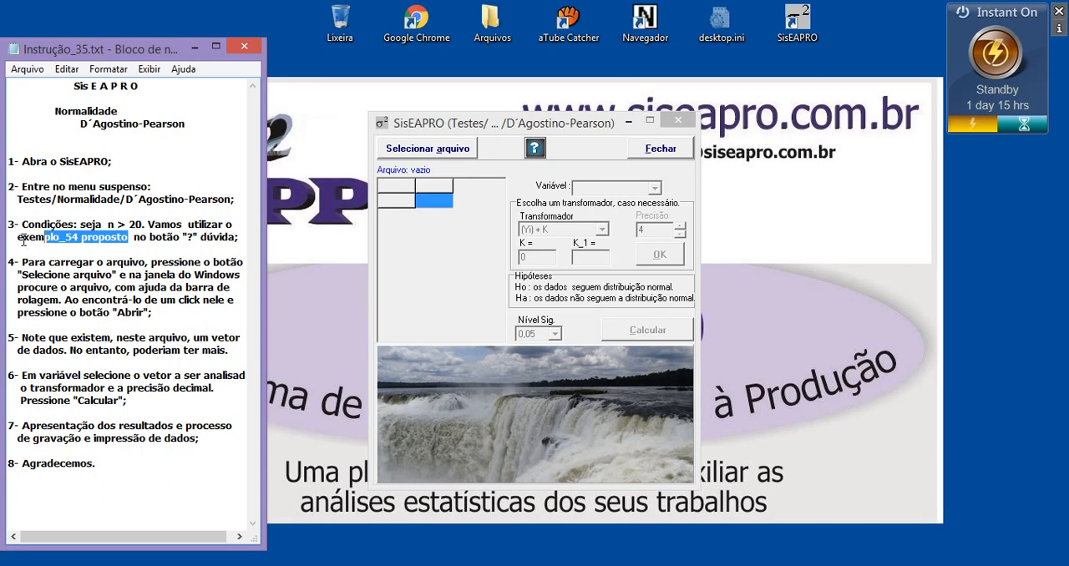
pyautogui.moveTo(17, 239); pyautogui.dragTo(78, 238)
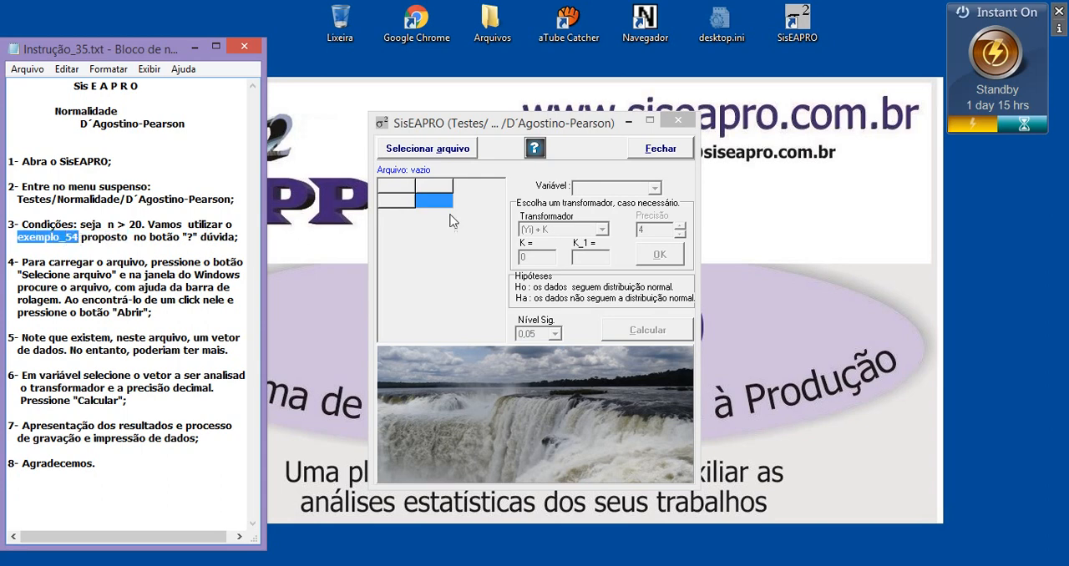
pyautogui.click(454, 157)
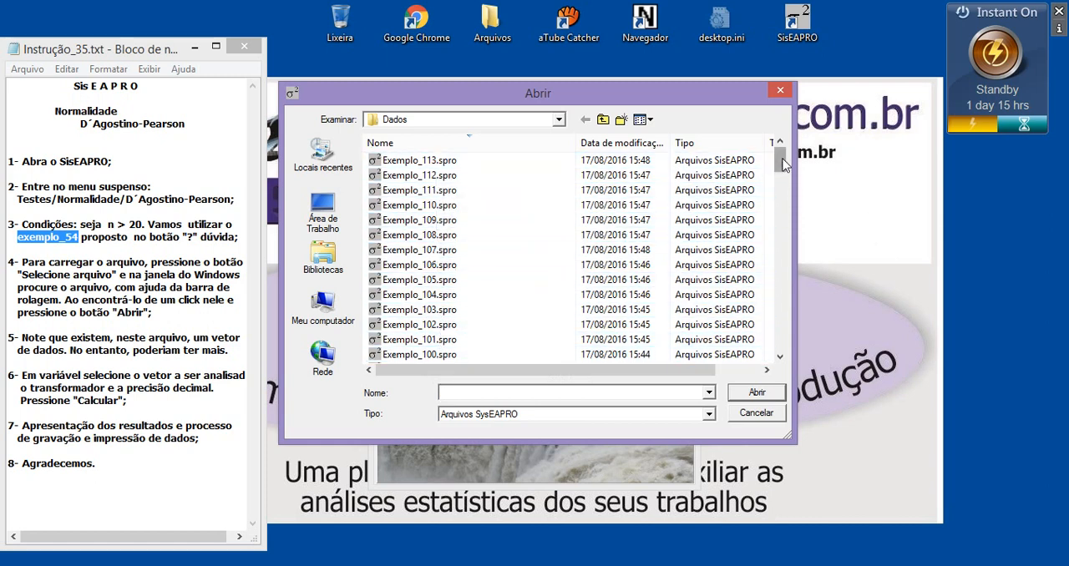
pyautogui.moveTo(781, 159); pyautogui.dragTo(780, 257)
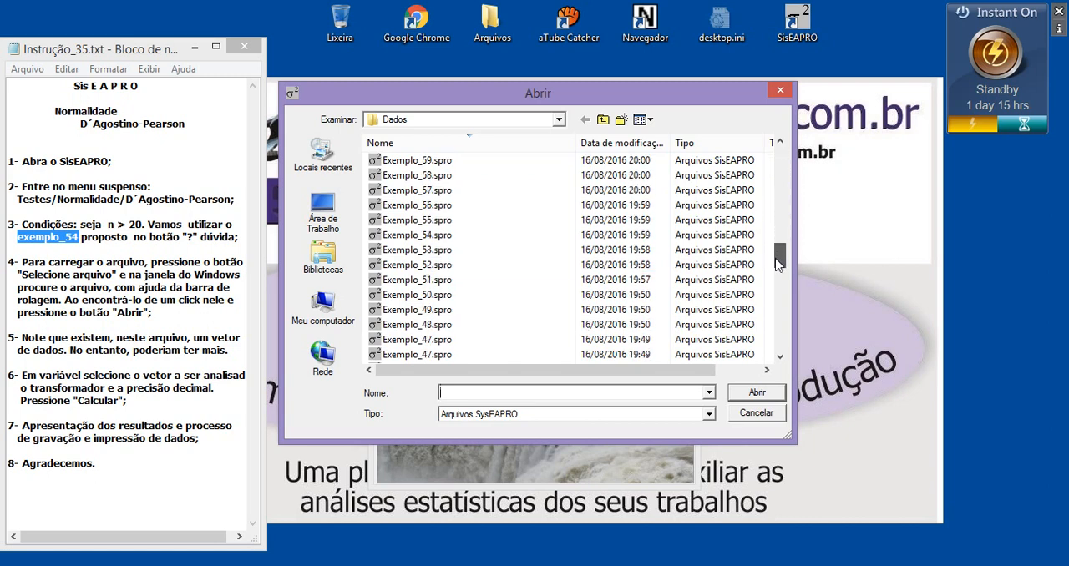
pyautogui.click(397, 236)
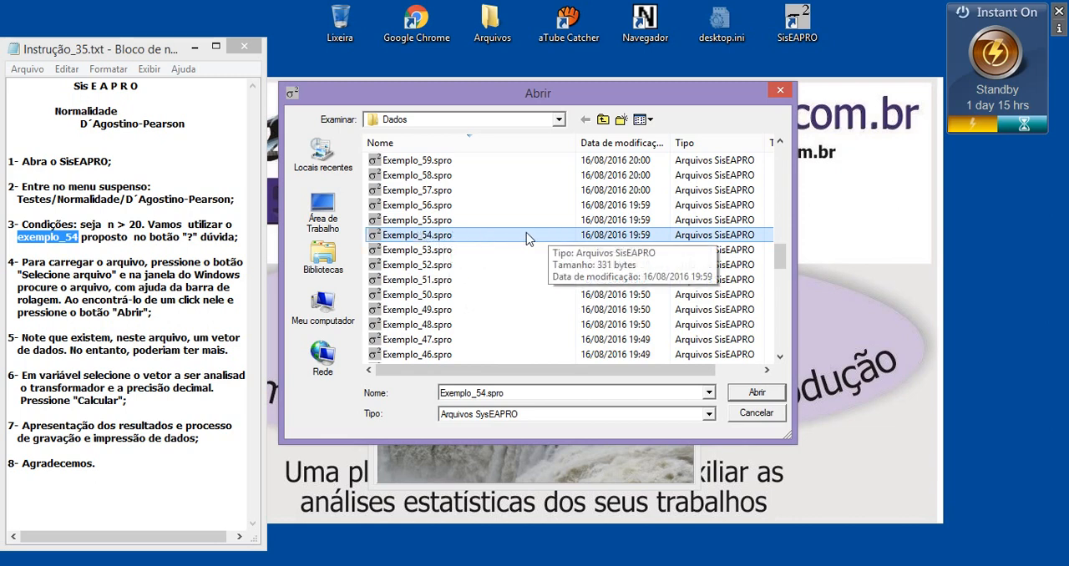
pyautogui.click(757, 394)
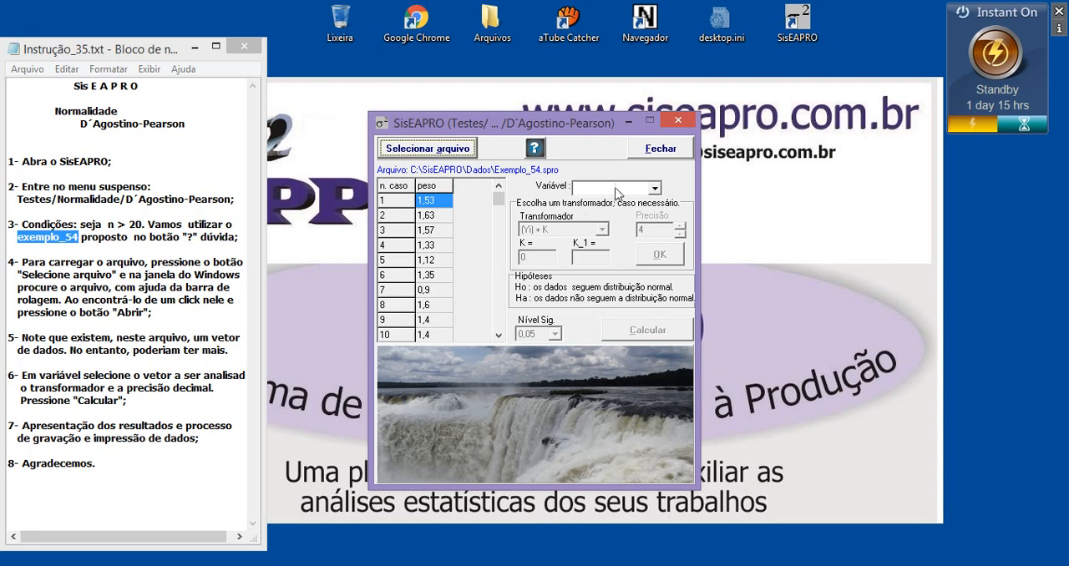
# Select peso as the variable to analyse and set the decimal precision to 4.
pyautogui.click(579, 189)
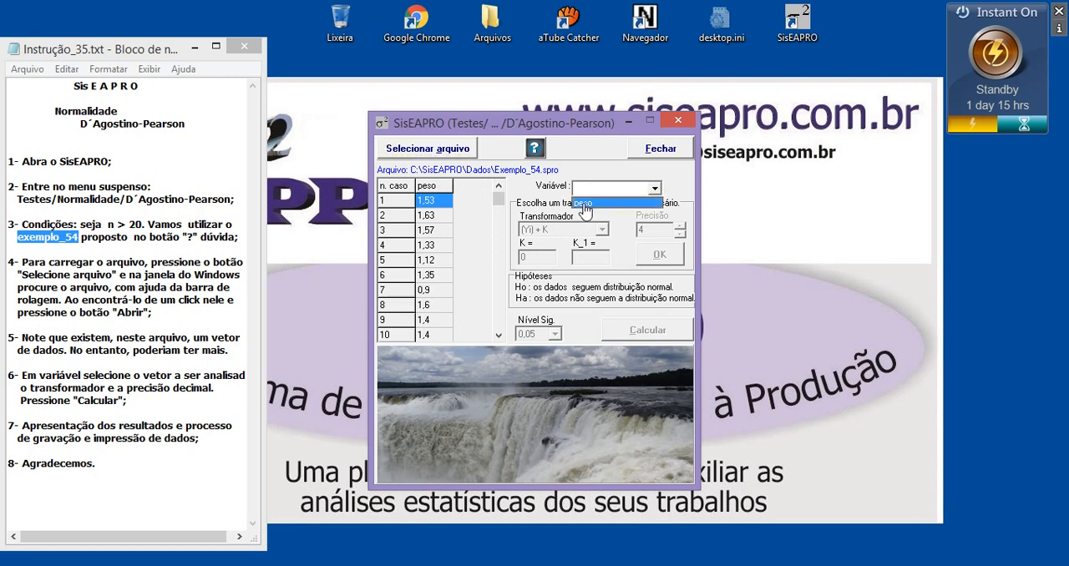
pyautogui.click(585, 207)
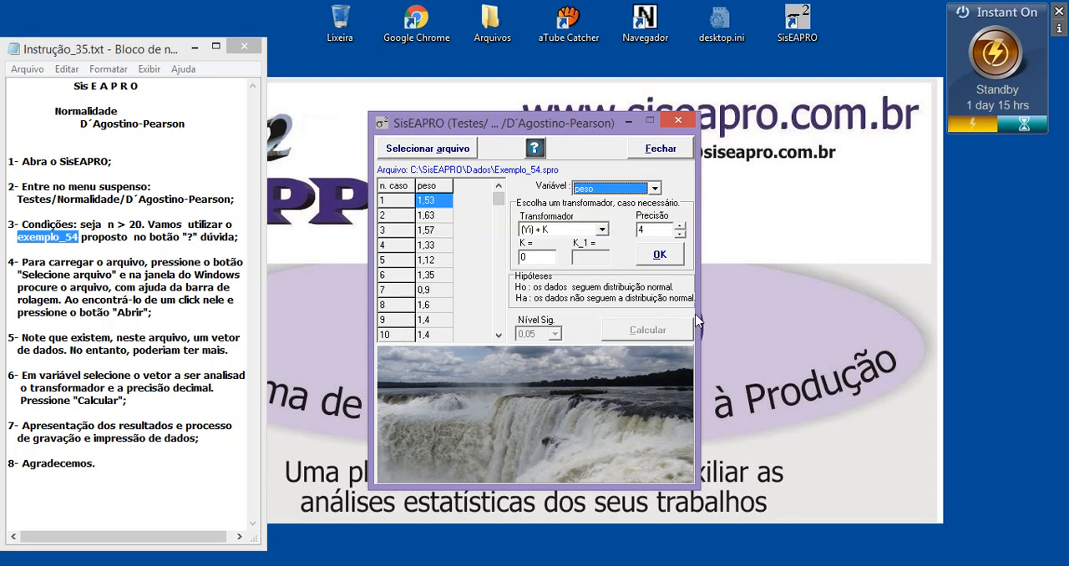
pyautogui.click(680, 226)
pyautogui.click(680, 226)
pyautogui.click(681, 227)
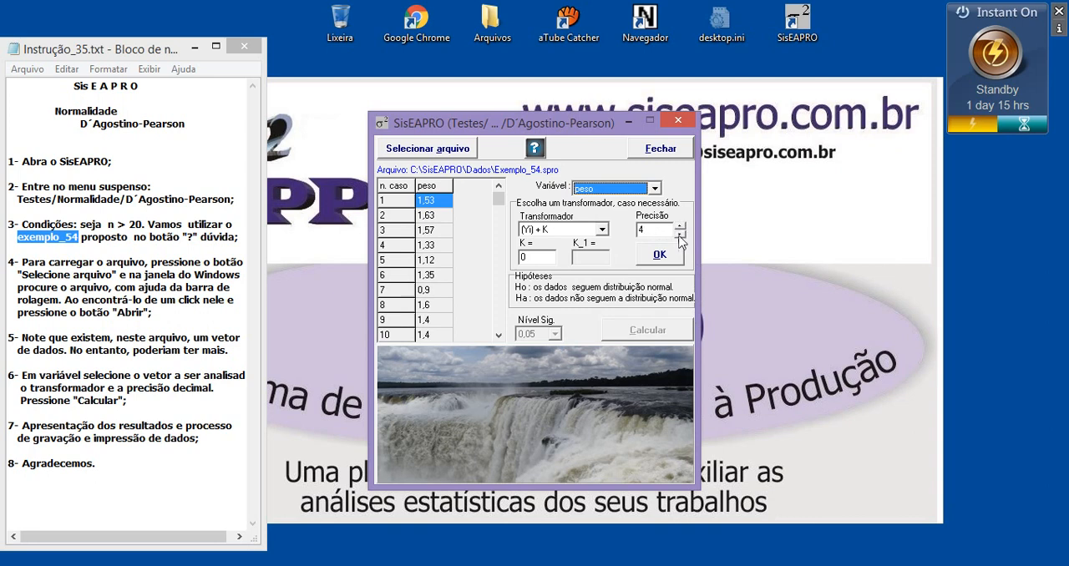
# Apply the (Yi) + K transformer with K = 0 and calculate the normality test at significance level 0,05.
pyautogui.click(660, 256)
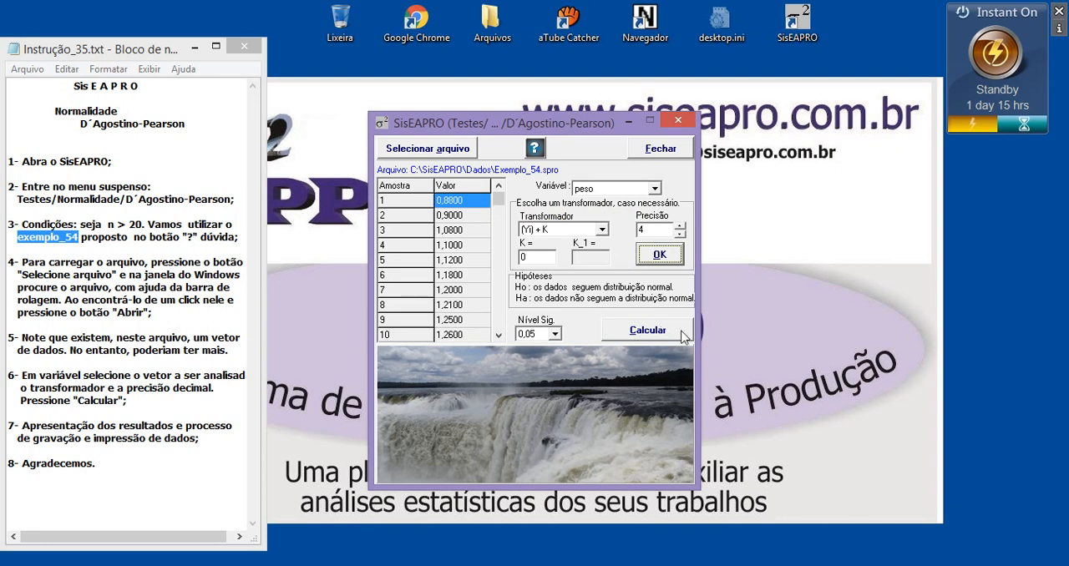
pyautogui.click(639, 332)
pyautogui.click(510, 317)
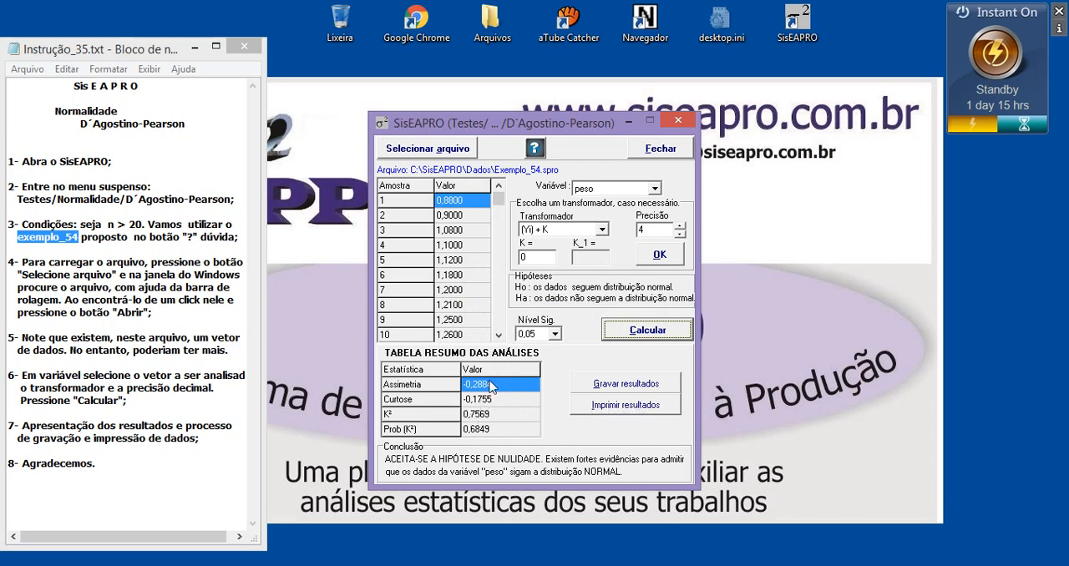
# Start saving the test results as a text file in SisEAPRO's Texto folder and cancel the save.
pyautogui.click(636, 389)
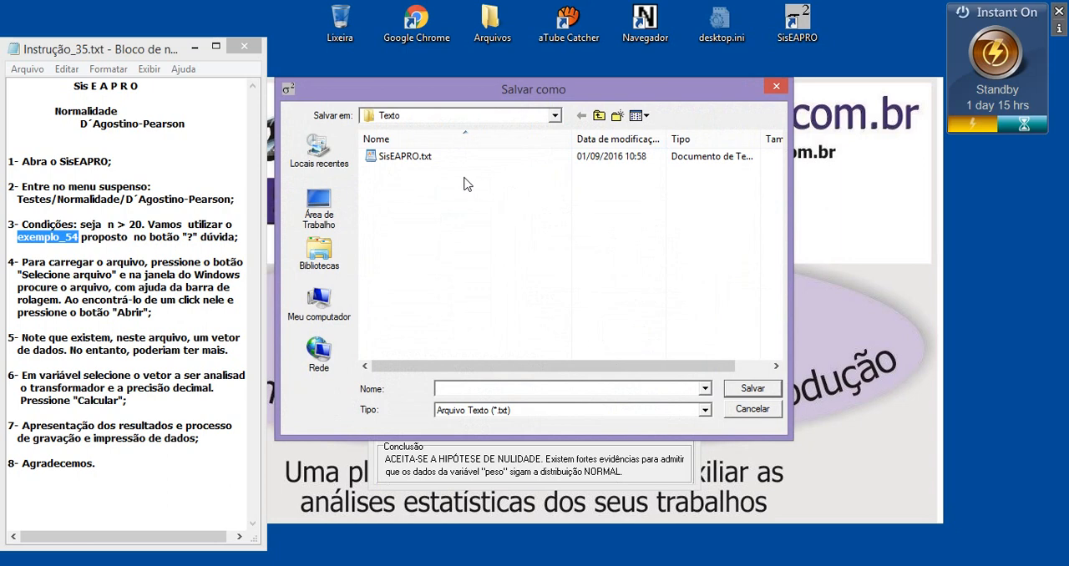
pyautogui.click(407, 117)
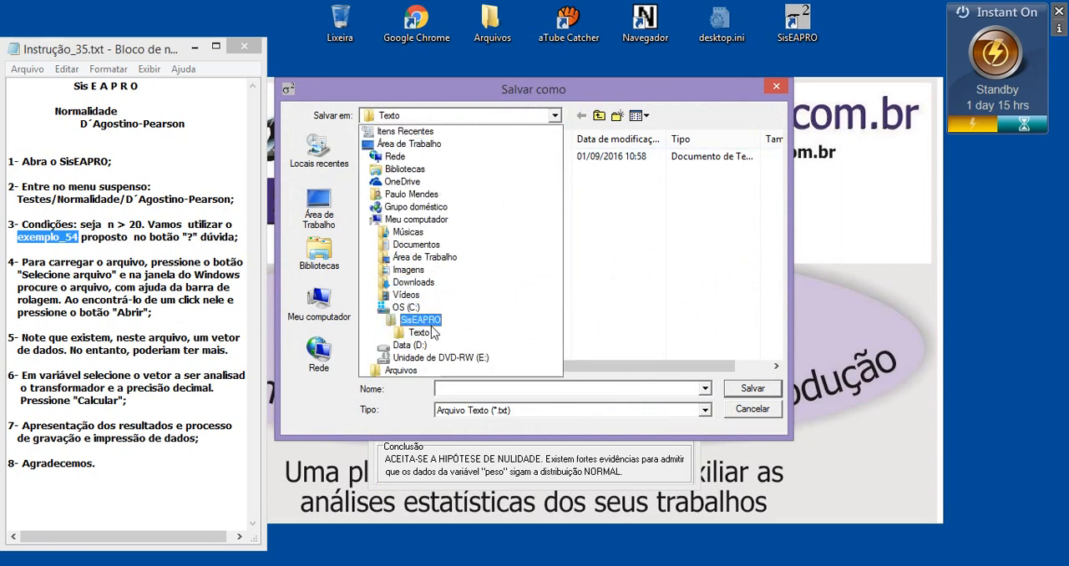
pyautogui.click(420, 333)
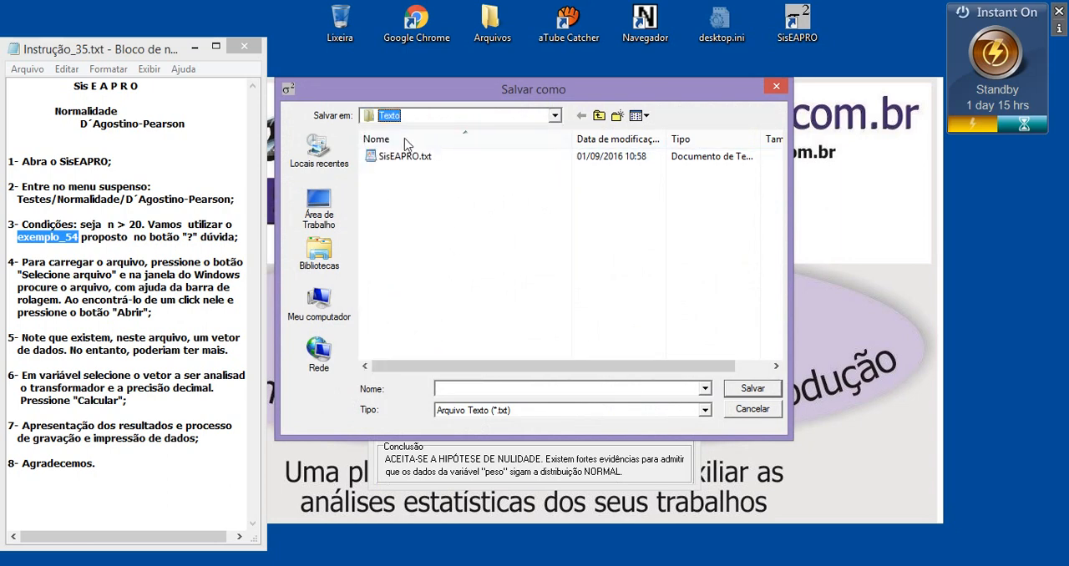
pyautogui.click(457, 389)
pyautogui.click(762, 415)
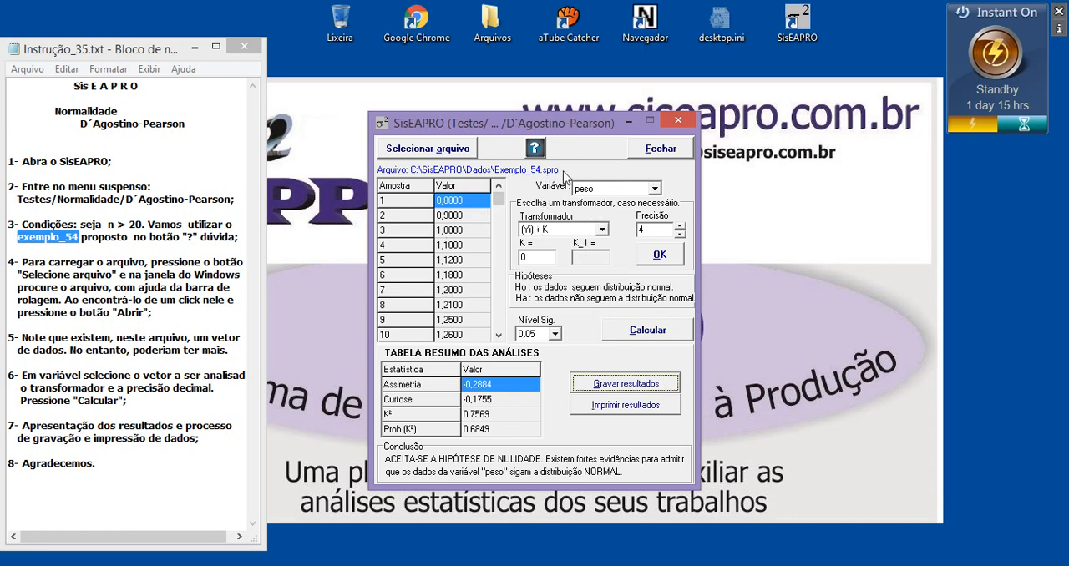
# Close the D´Agostino-Pearson test and highlight the closing item "Agradecemos." in the instruction notes.
pyautogui.click(678, 121)
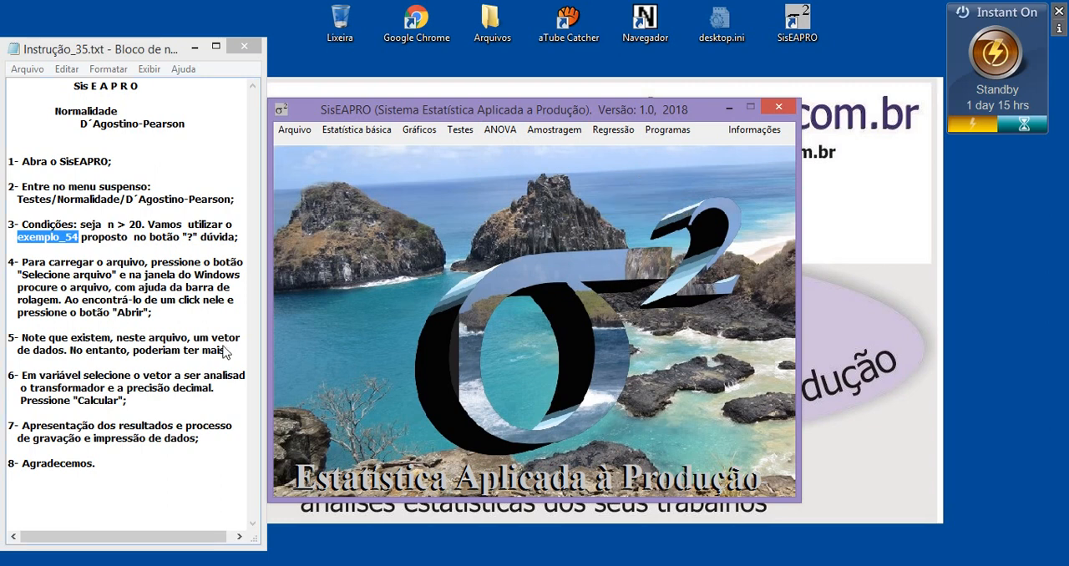
pyautogui.moveTo(109, 465); pyautogui.dragTo(47, 465)
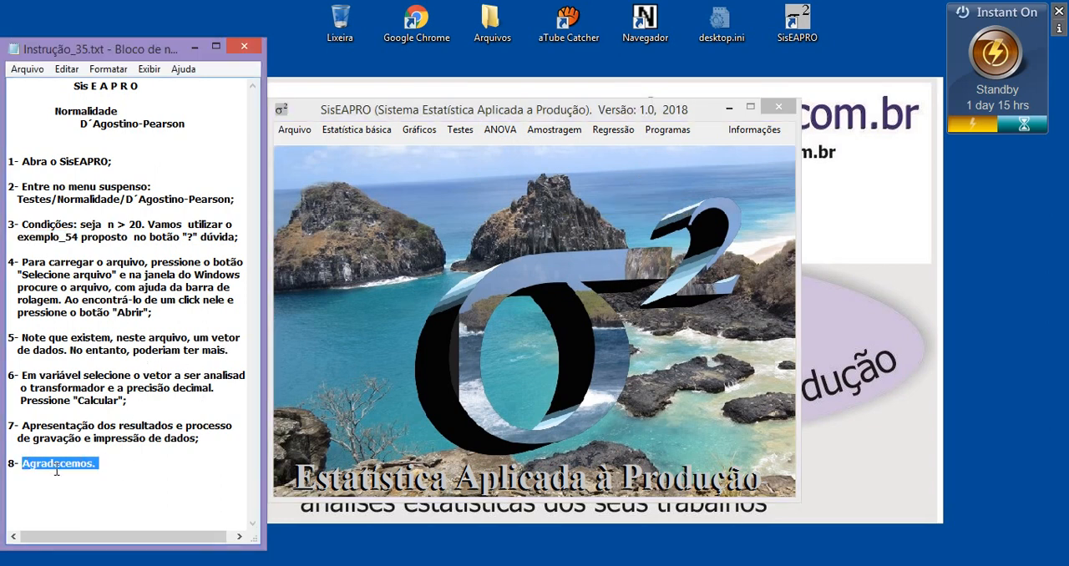